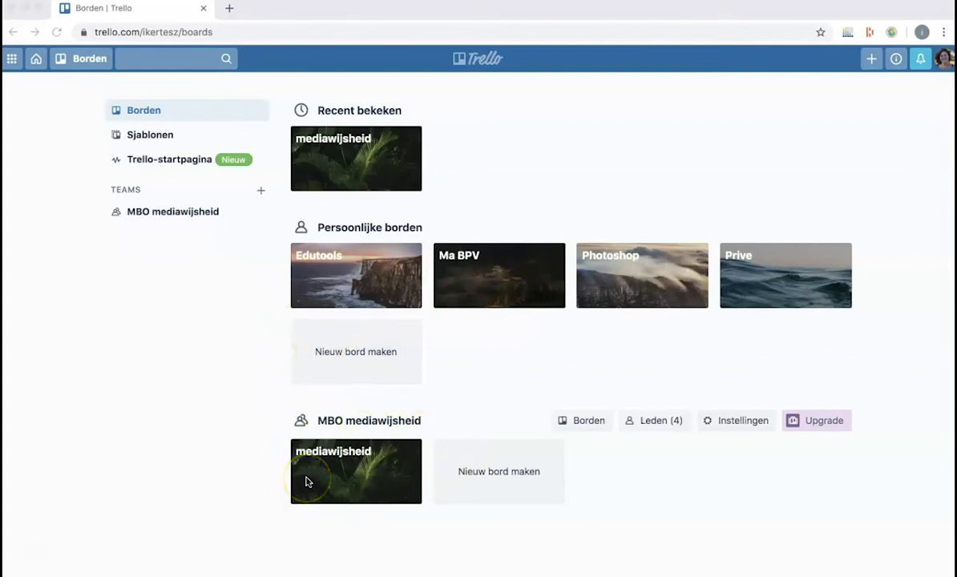
Open the Project Based Learning template from the Onderwijs template category and examine its board preview
click(139, 135)
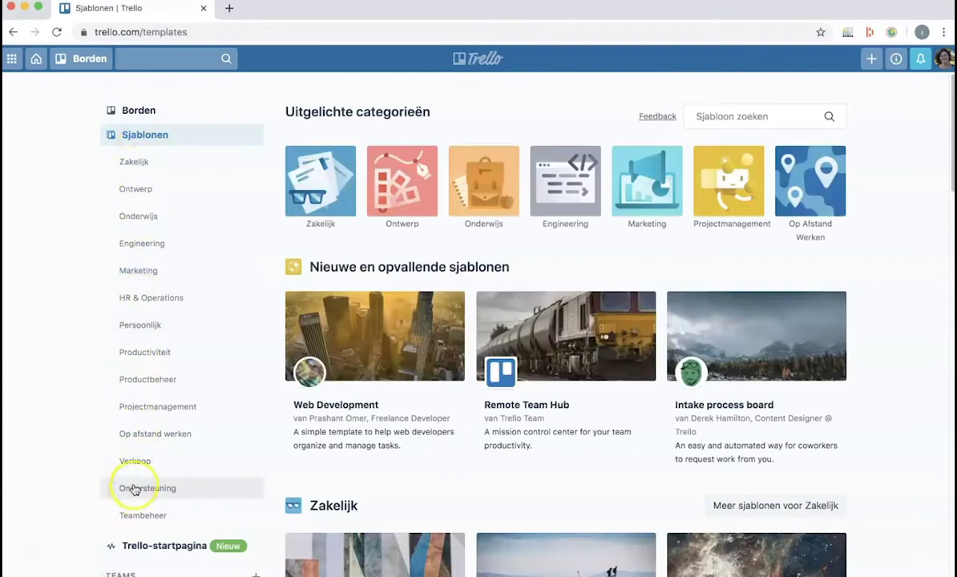
click(137, 216)
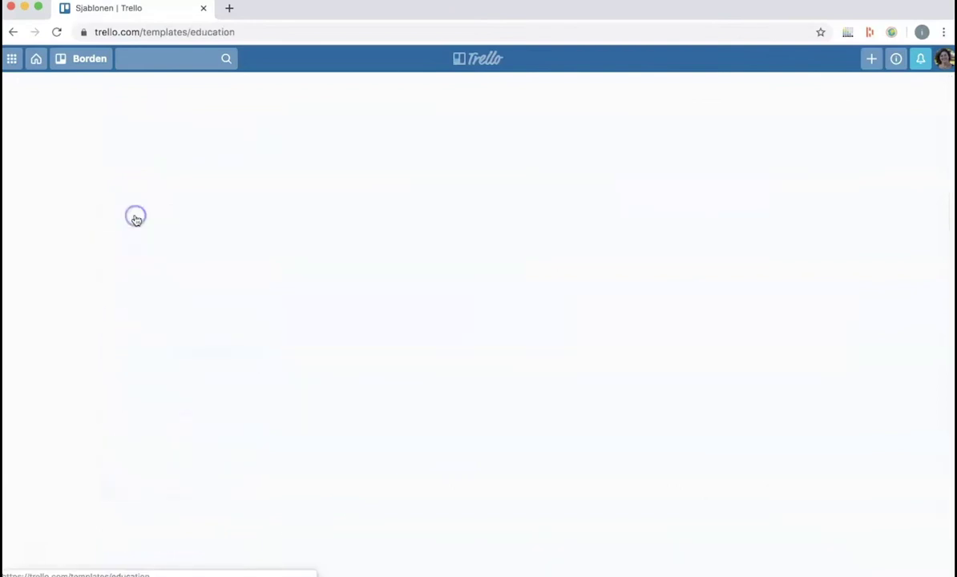
scroll(473, 385, down, 5)
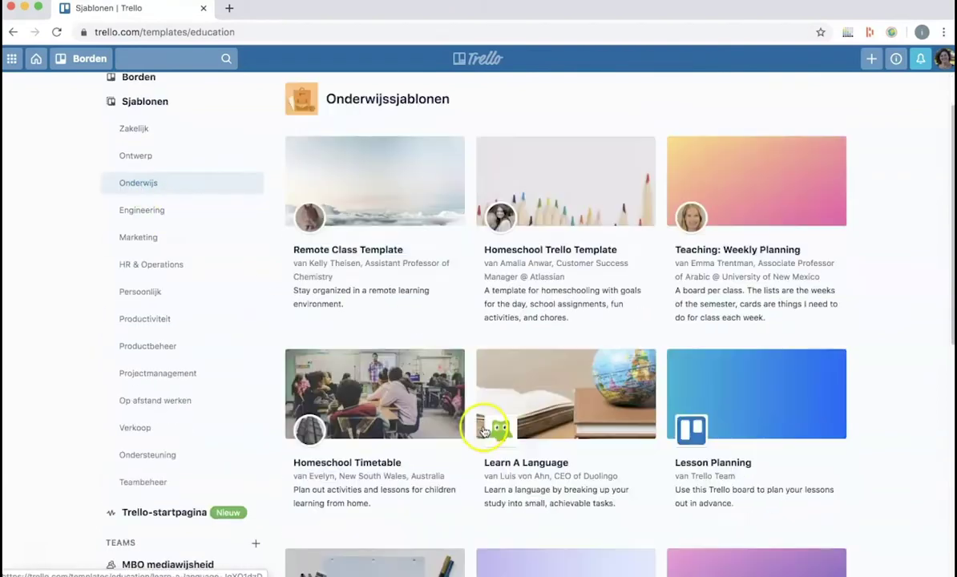
scroll(484, 433, down, 2)
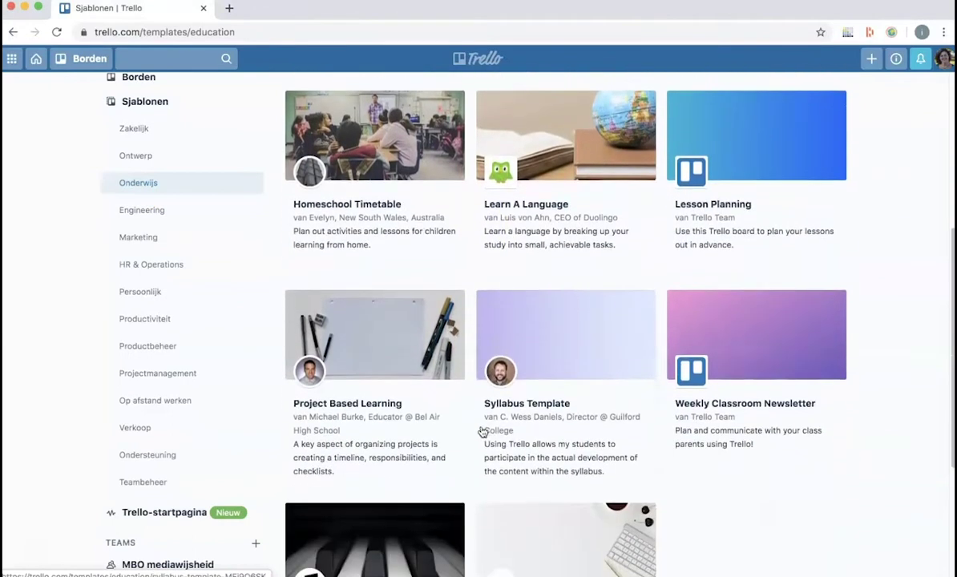
click(353, 332)
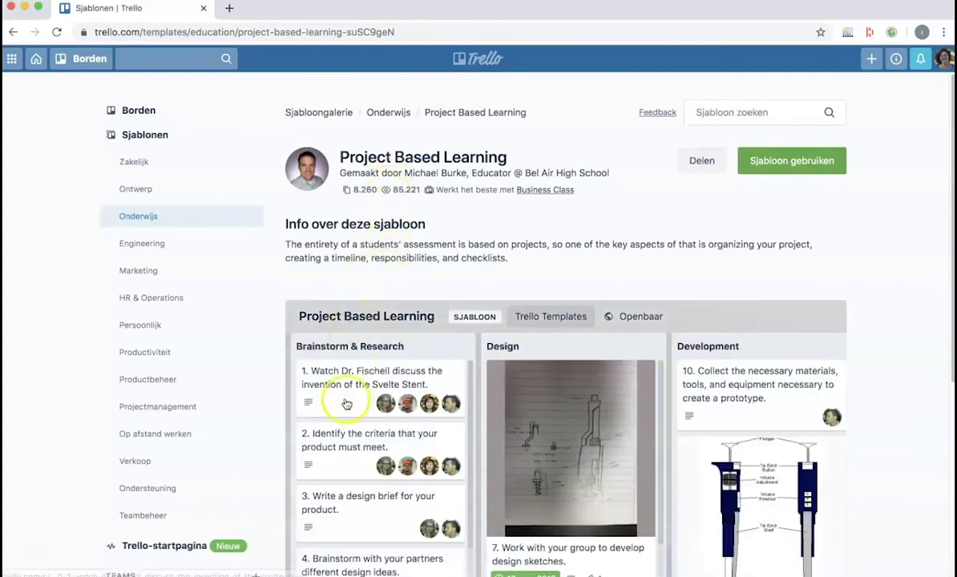
scroll(369, 405, down, 1)
scroll(369, 405, down, 1)
scroll(369, 405, up, 2)
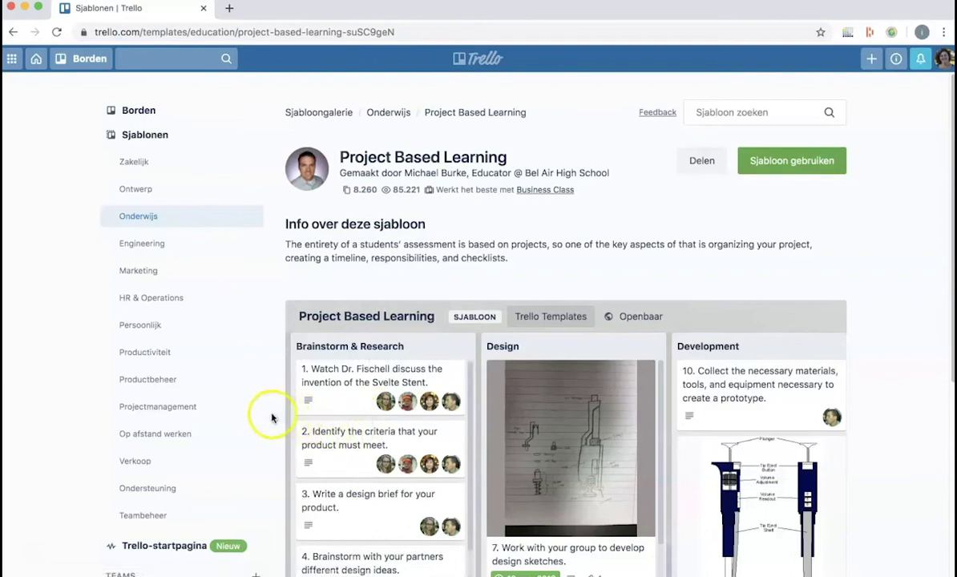
scroll(274, 417, down, 3)
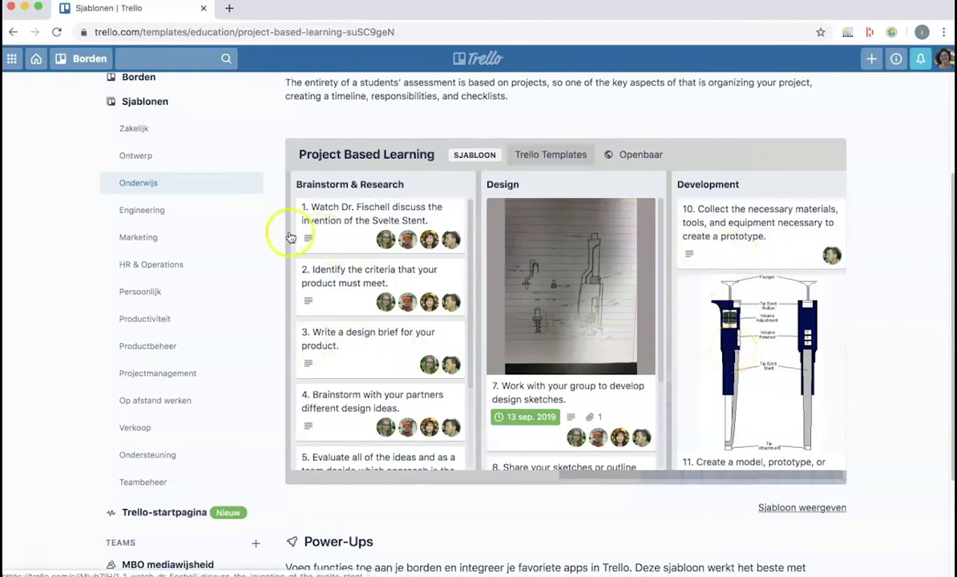
scroll(200, 231, up, 3)
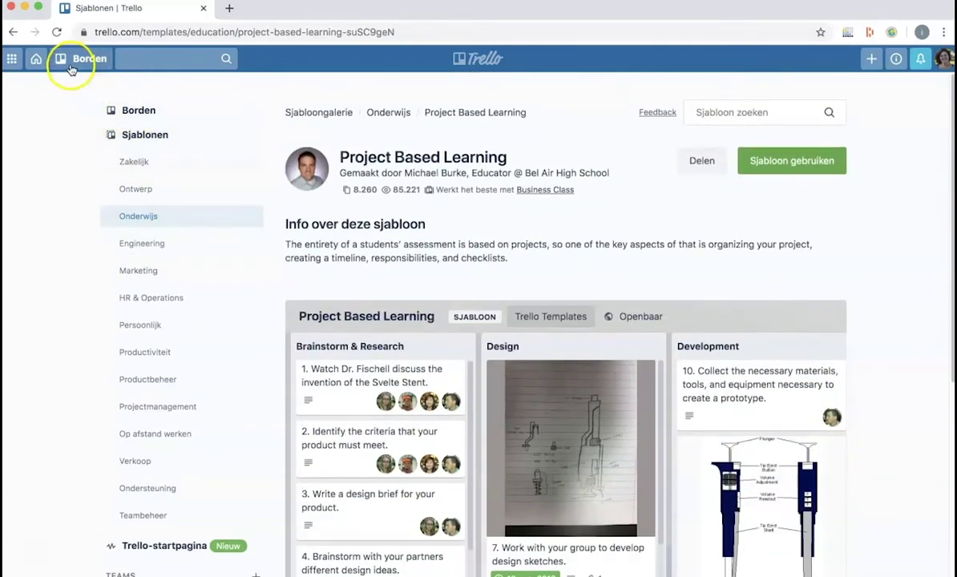
Return to the boards overview and create a board titled "trello!" in the MBO mediawijsheid team
click(35, 61)
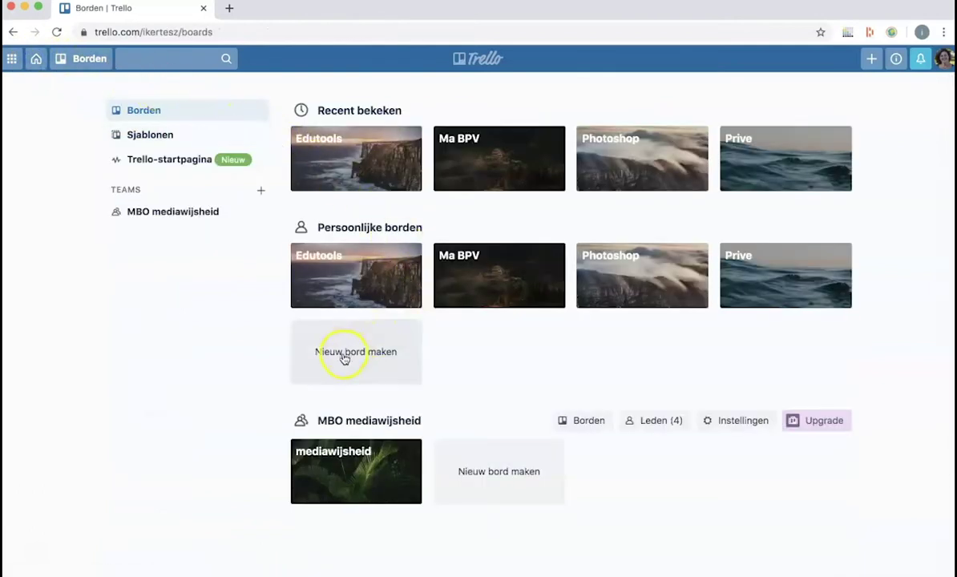
click(493, 484)
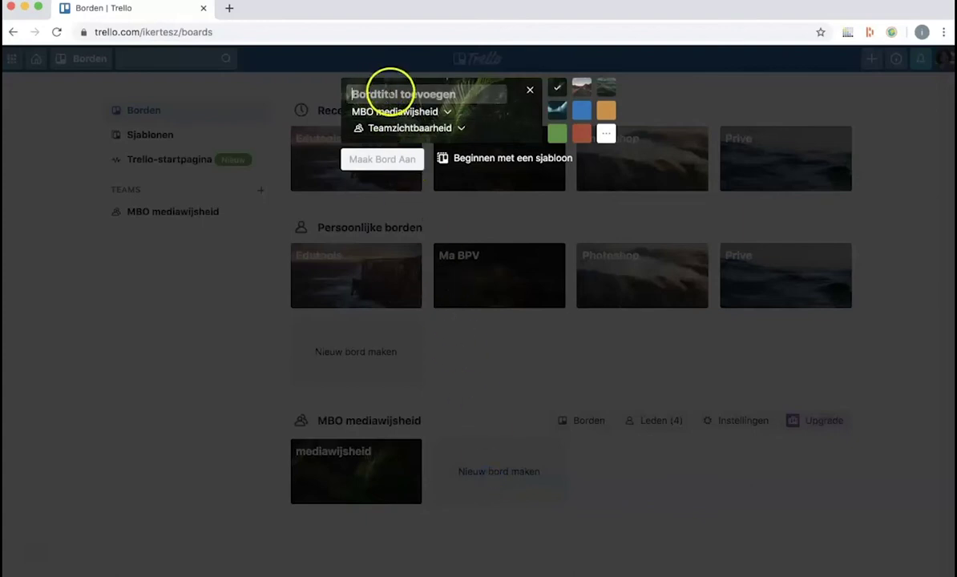
text(trello!)
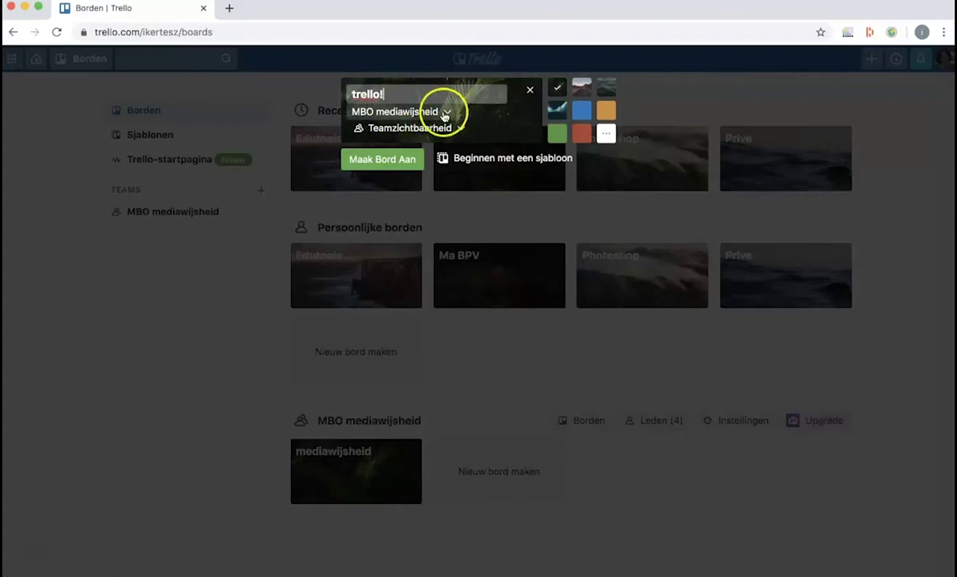
click(395, 162)
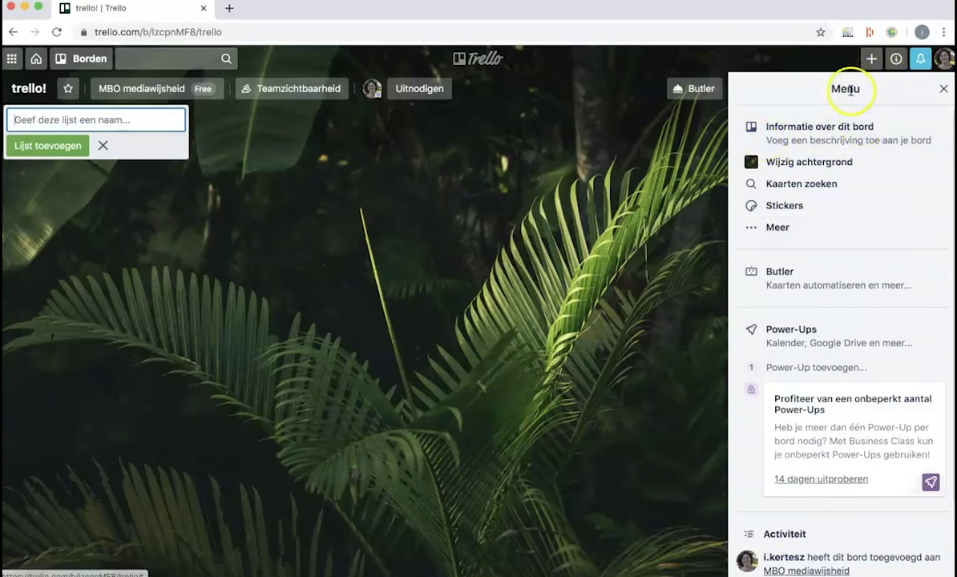
Change the board background to the Unsplash photo of dark sea waves and close the board menu
click(754, 164)
click(757, 158)
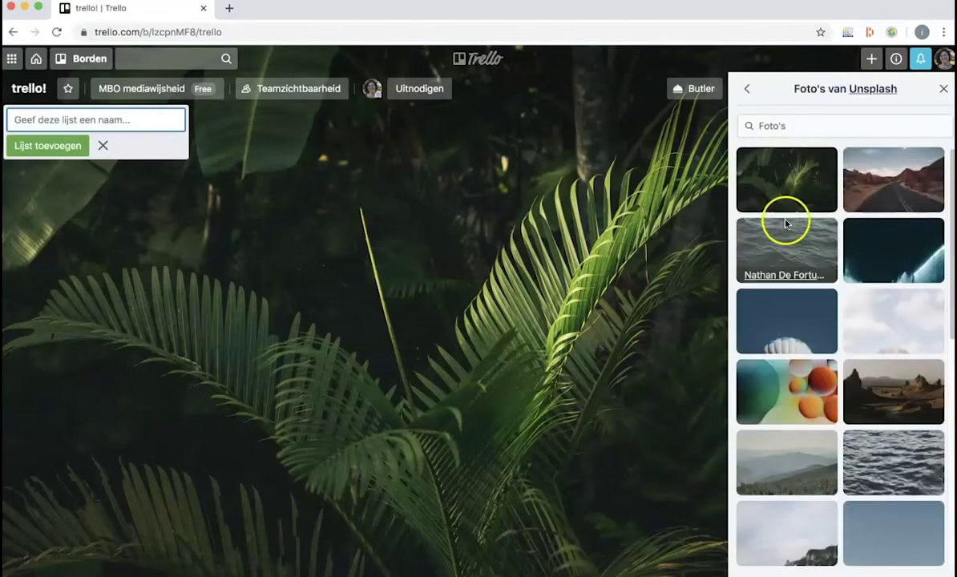
click(778, 255)
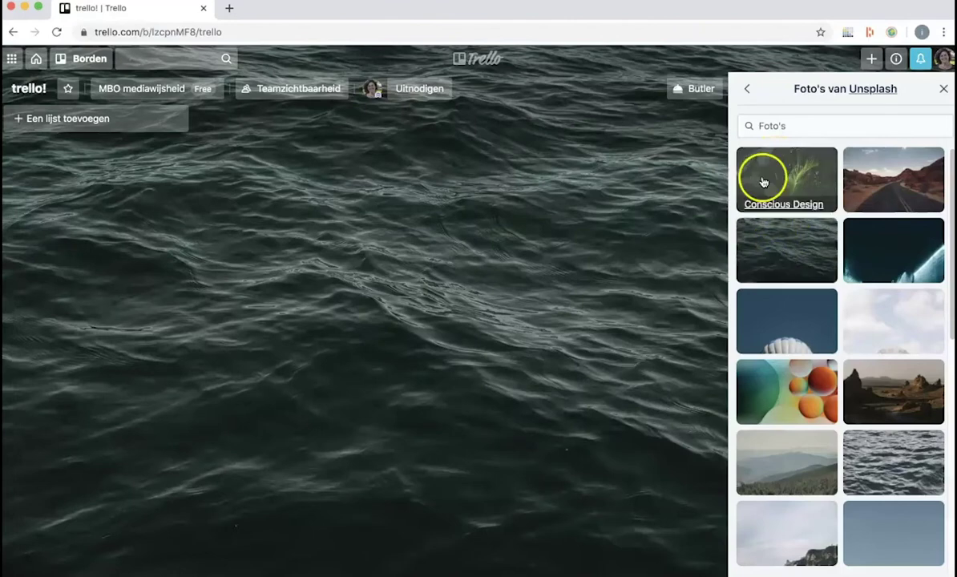
click(745, 89)
click(745, 89)
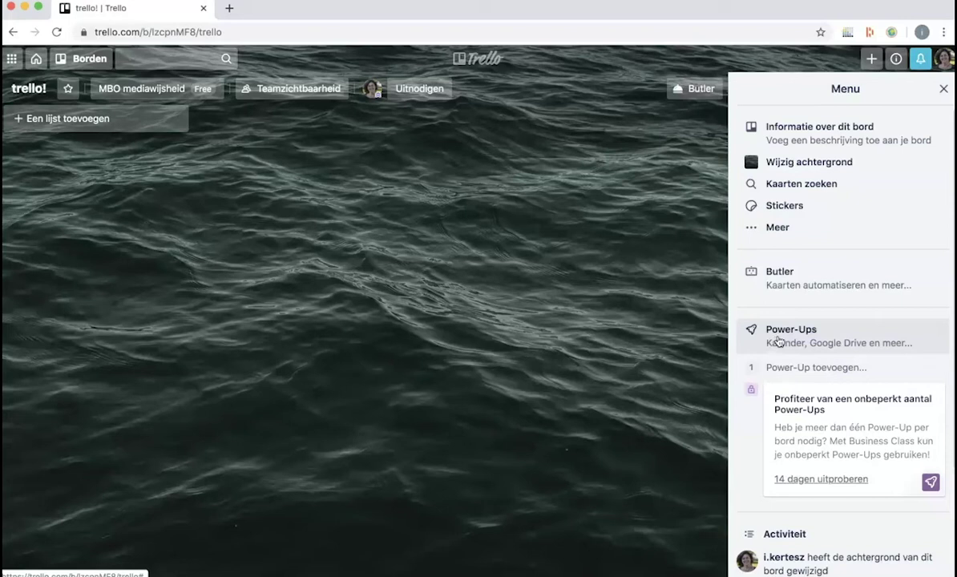
click(944, 91)
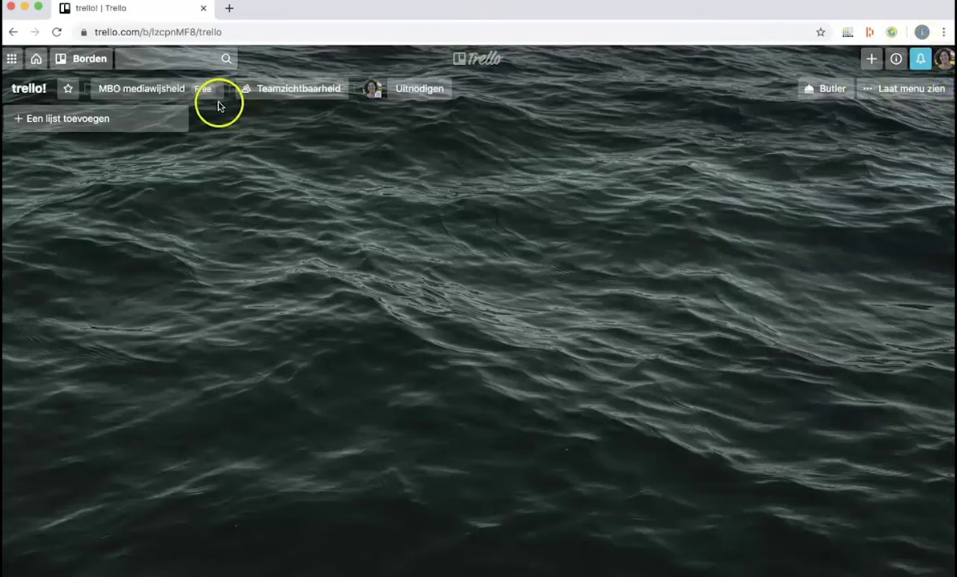
Add three lists named "to do", "doing" and "done" to the board
click(77, 120)
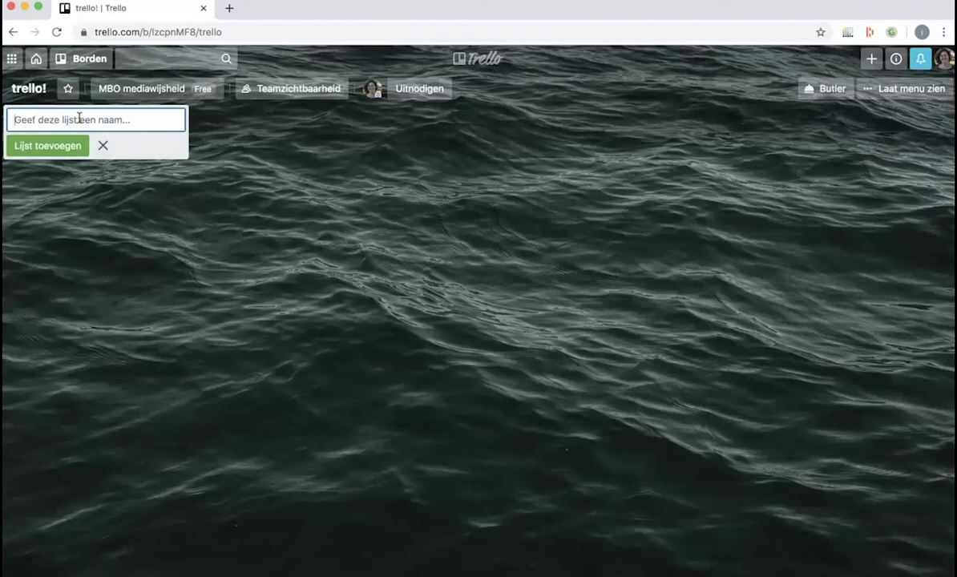
text(to do)
key(Return)
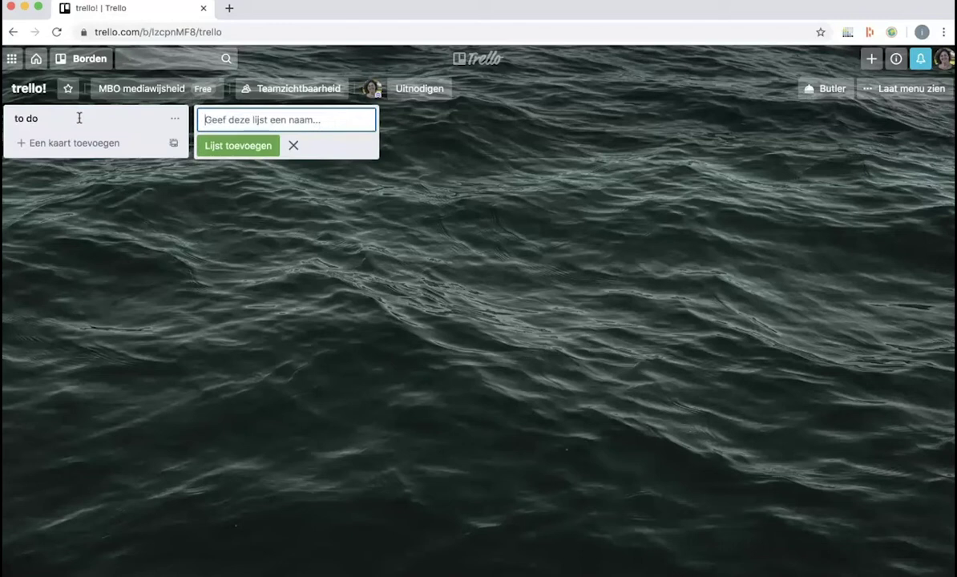
text(doing)
key(Return)
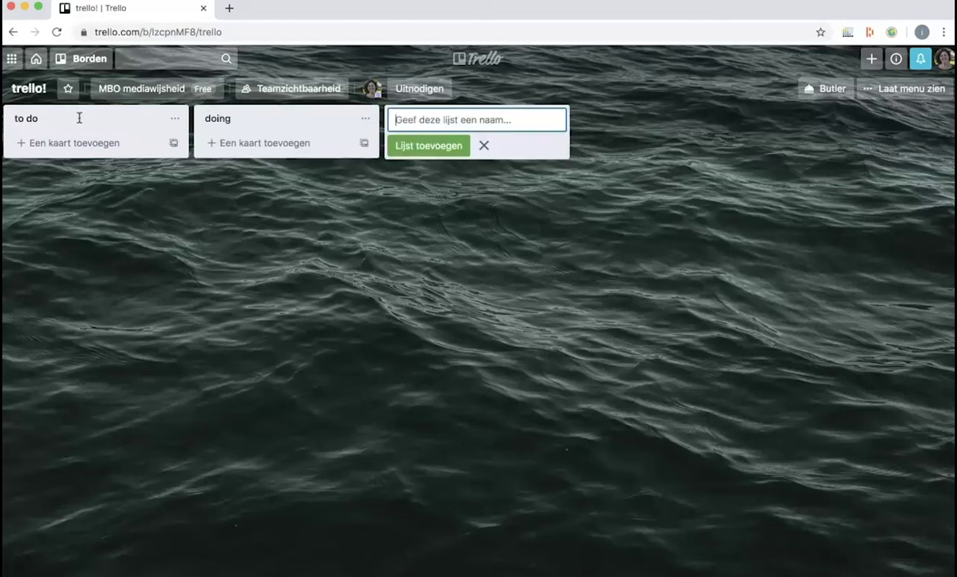
text(done)
key(Return)
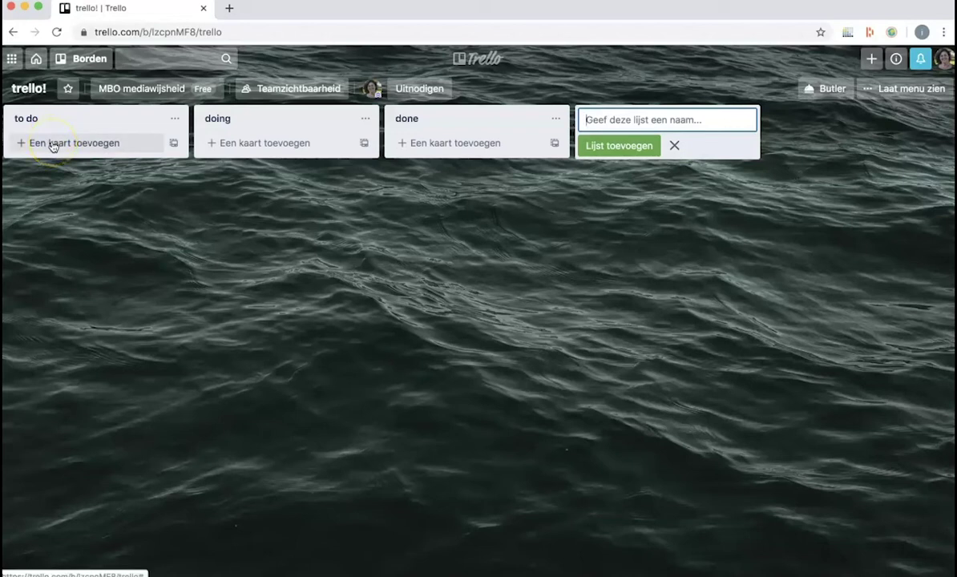
Add a card named "tutorial maken" to the "to do" list
click(52, 146)
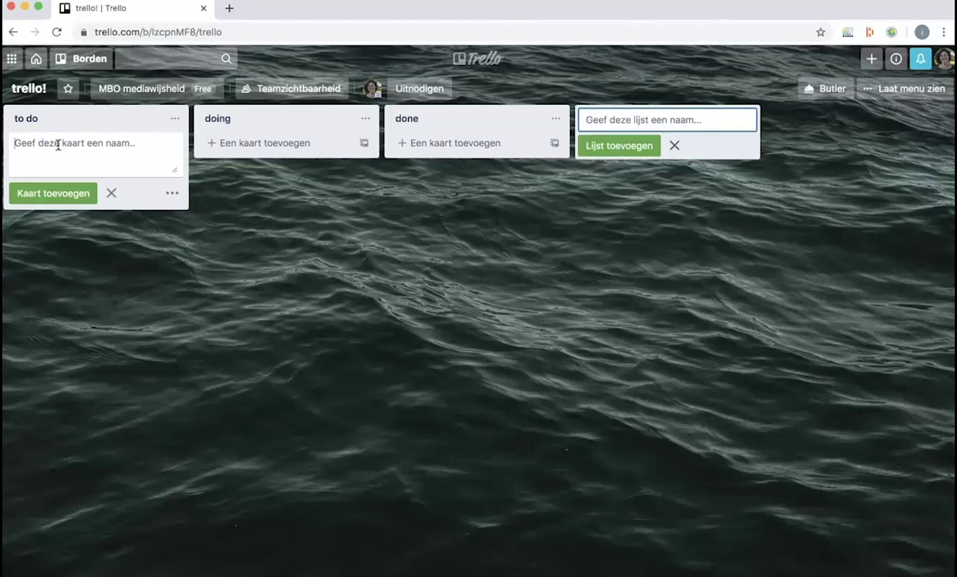
text(tutor)
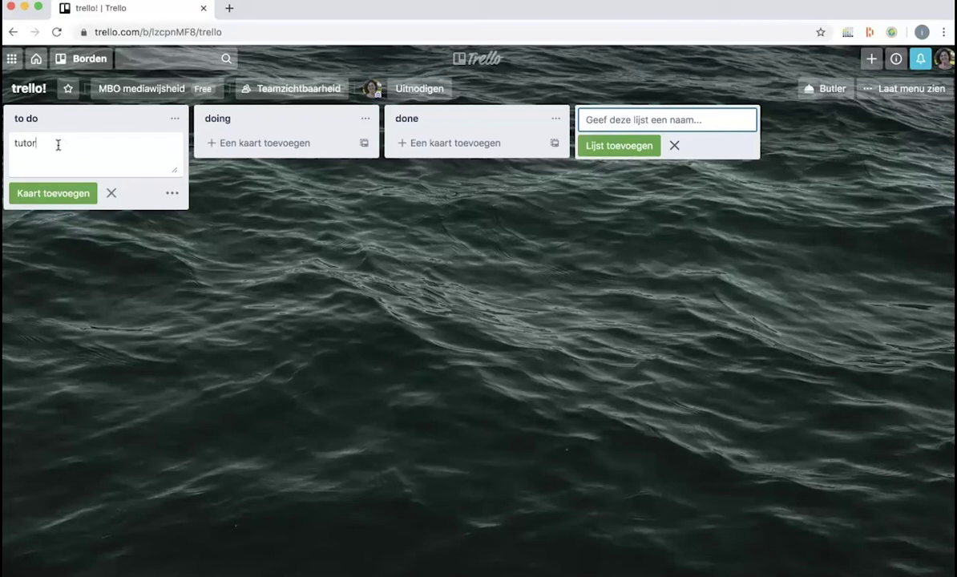
text(ial maken)
click(49, 194)
click(61, 168)
Open the "tutorial maken" card and add the three other team members to it
click(65, 144)
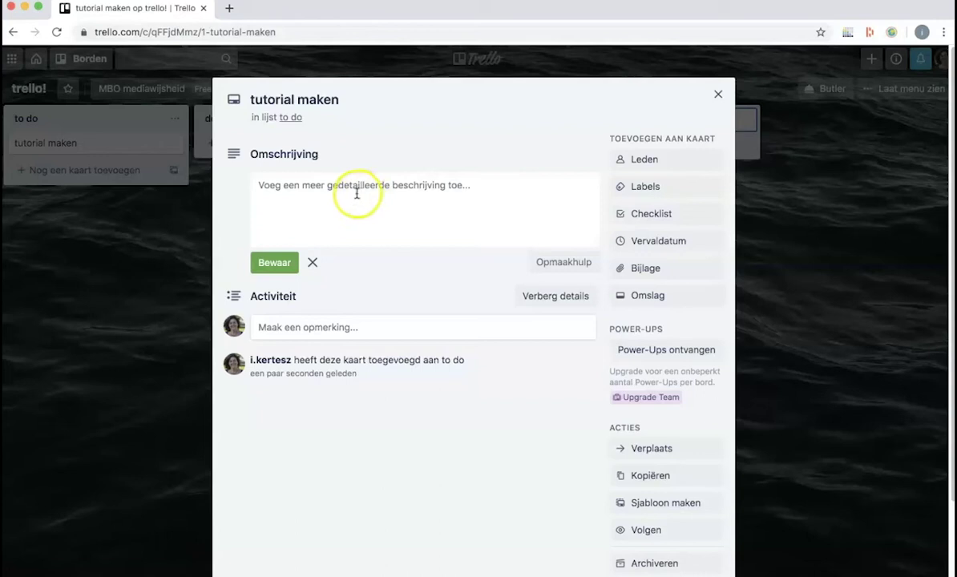
click(670, 161)
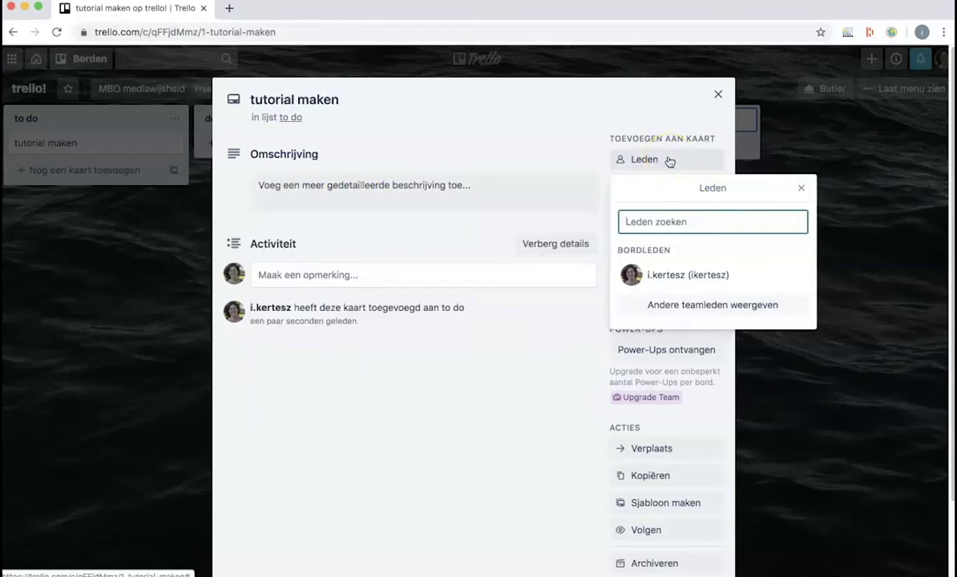
click(682, 305)
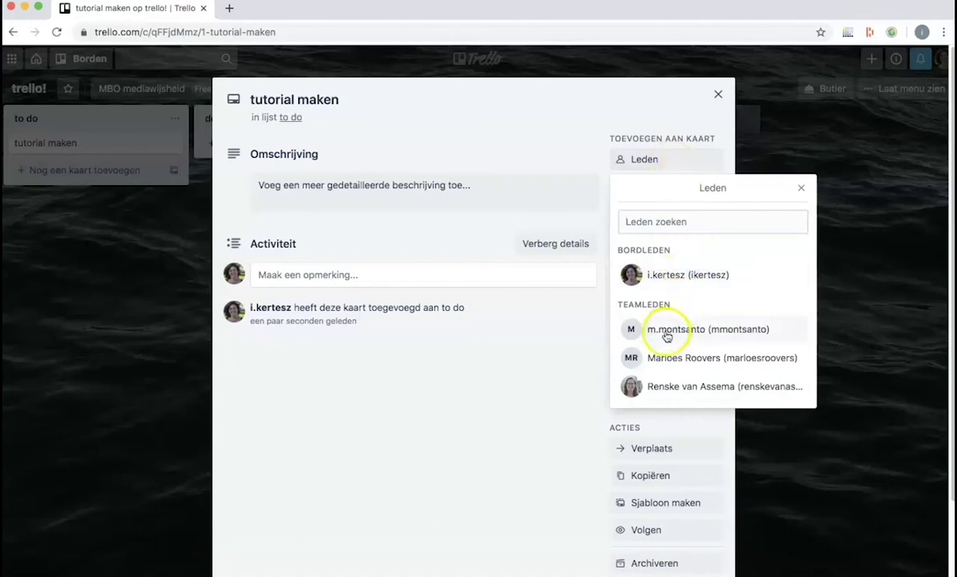
click(666, 329)
click(667, 357)
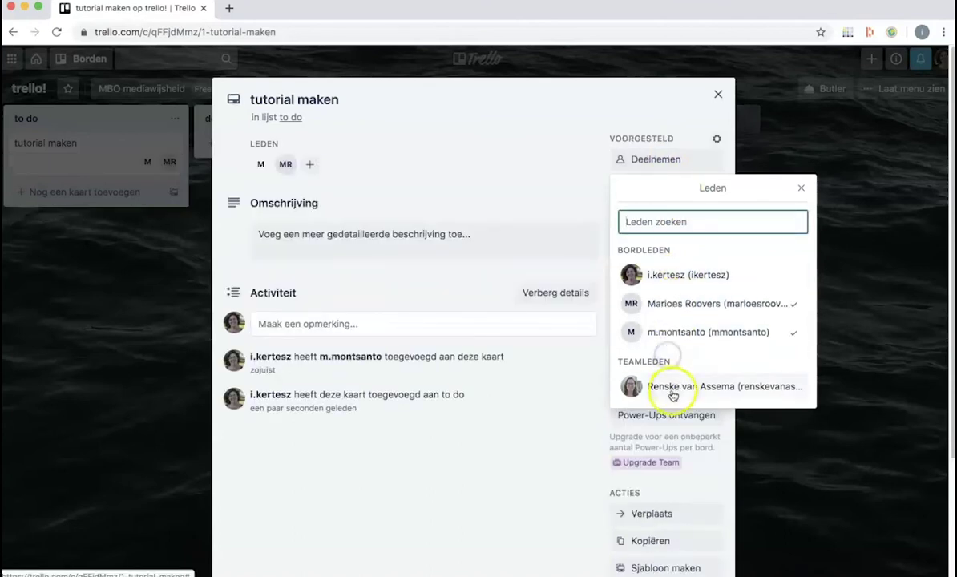
click(669, 387)
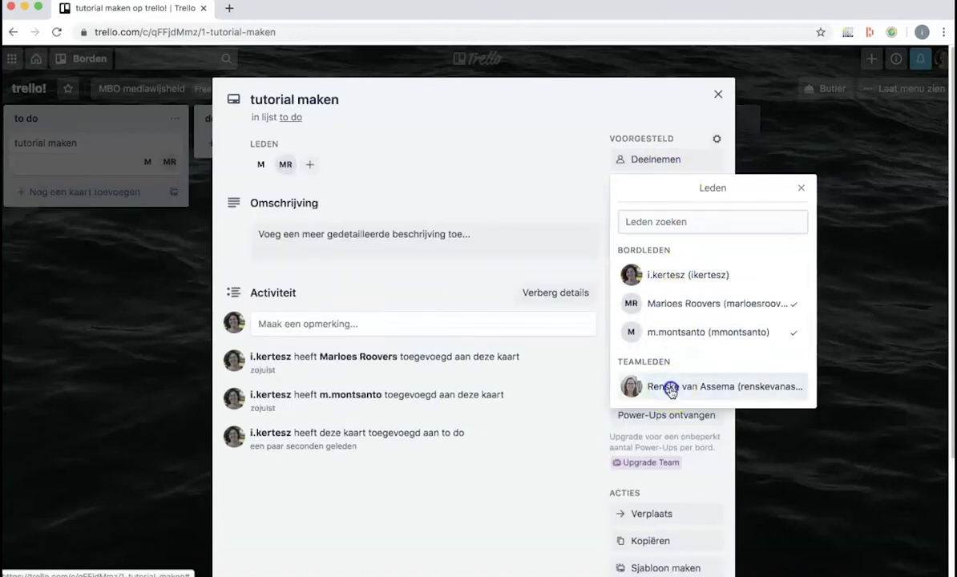
click(801, 190)
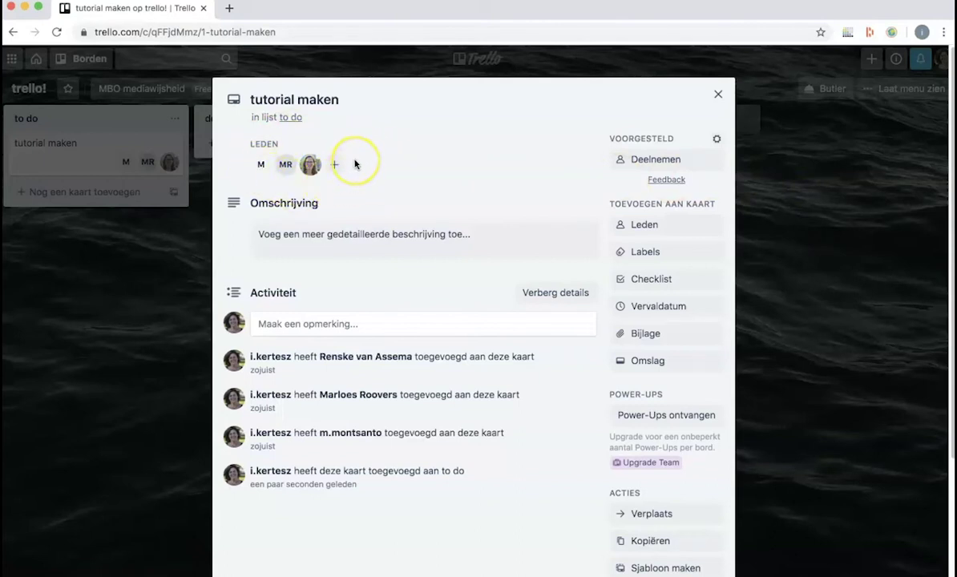
Assign the green label to the "tutorial maken" card
click(647, 252)
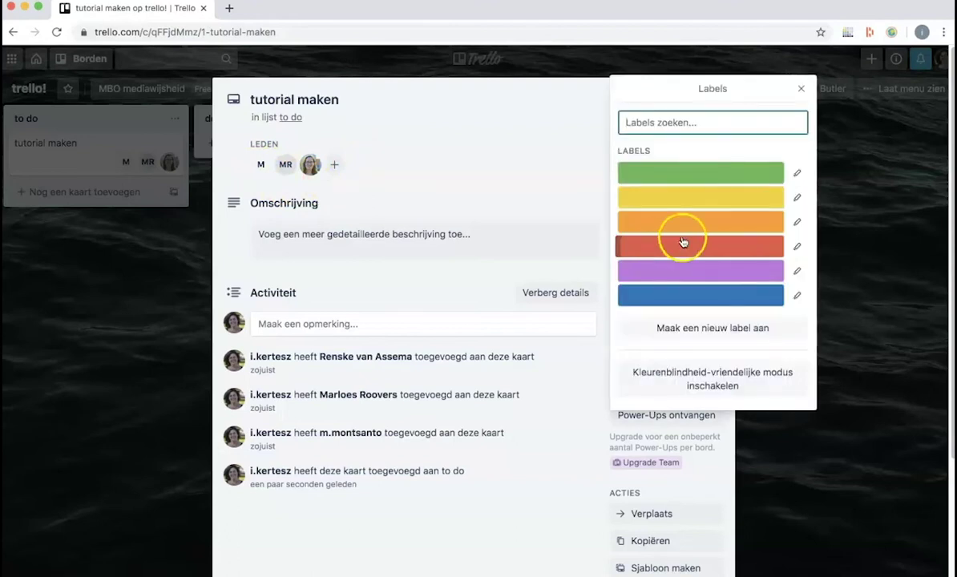
click(694, 172)
key(Escape)
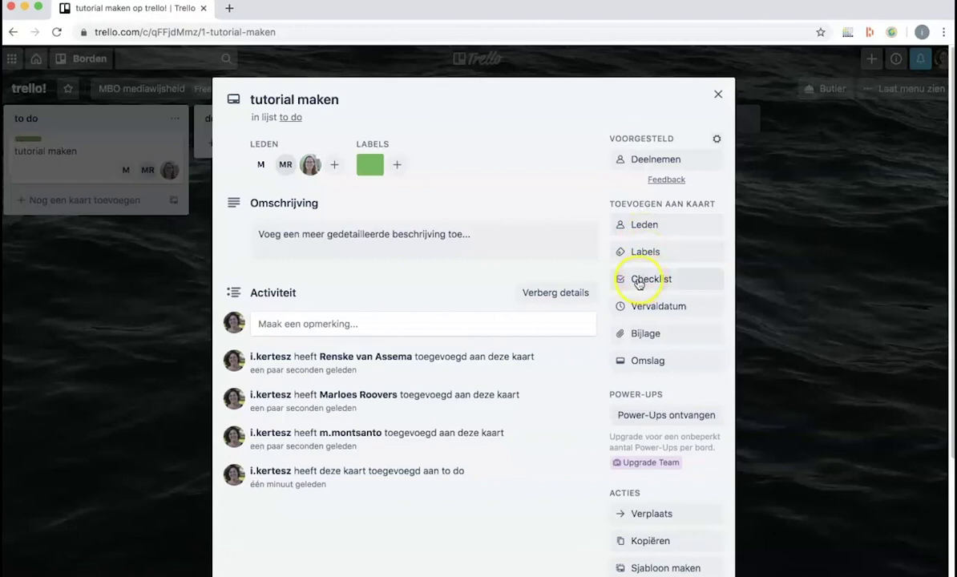
Set the card's due date to 27-5-2020 at 9:00 and save it
click(635, 308)
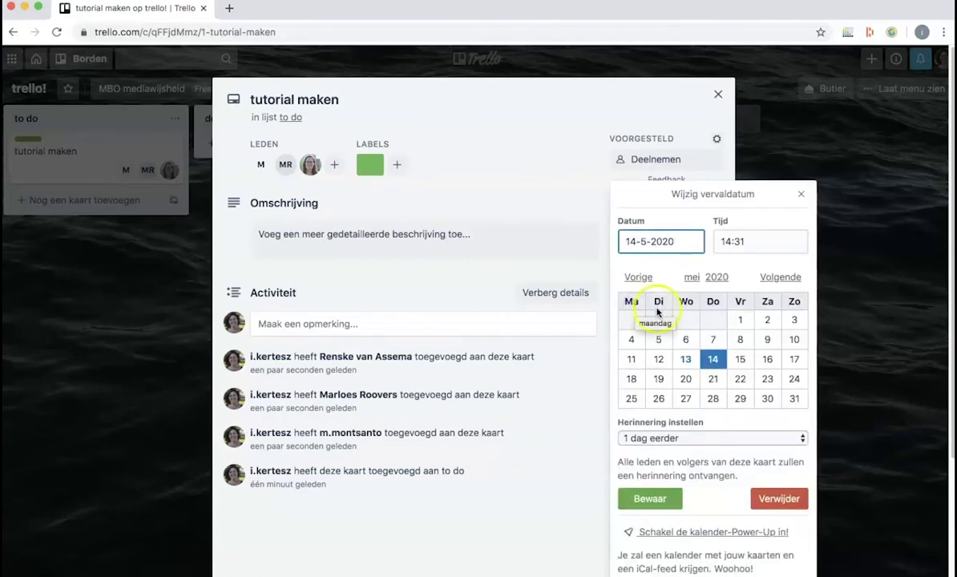
click(686, 399)
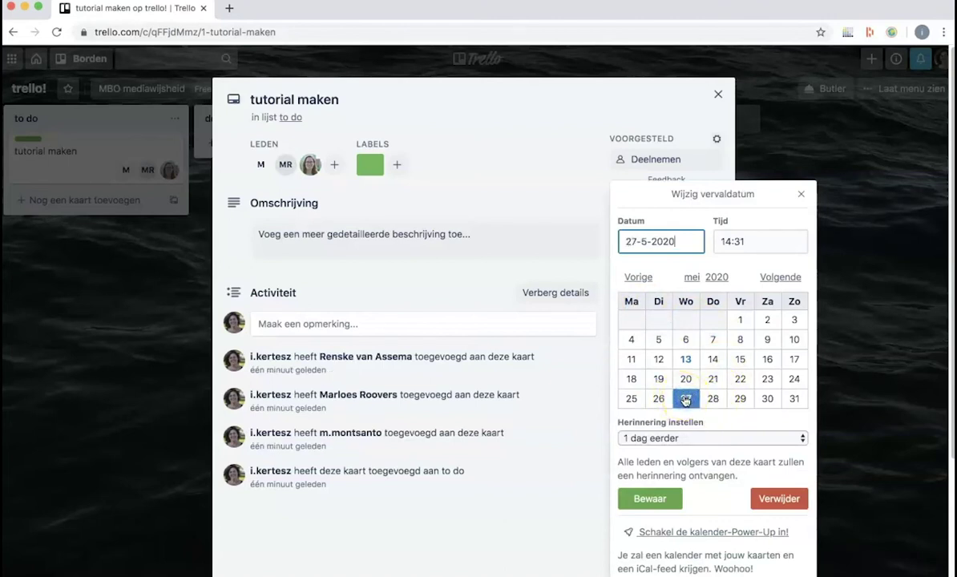
click(713, 242)
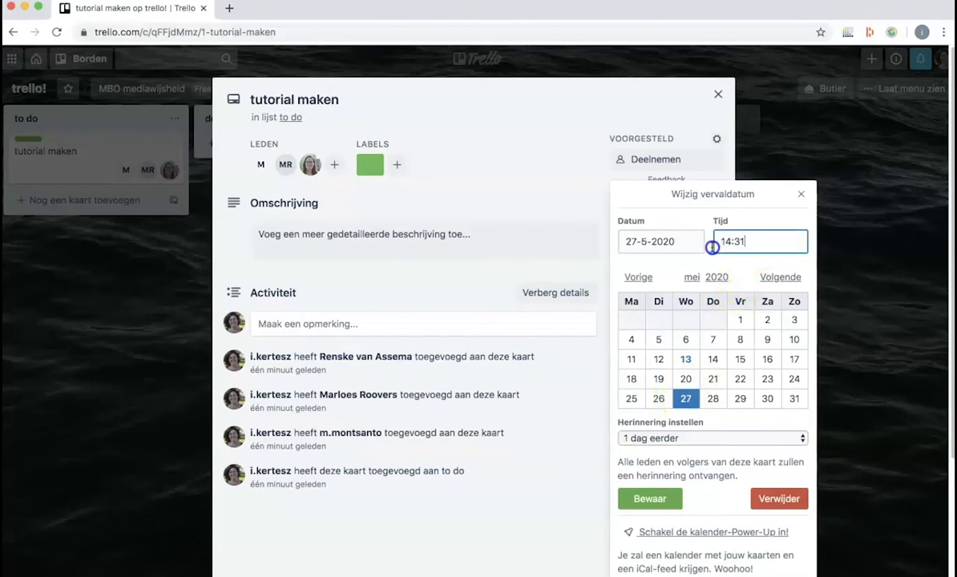
text(9:00)
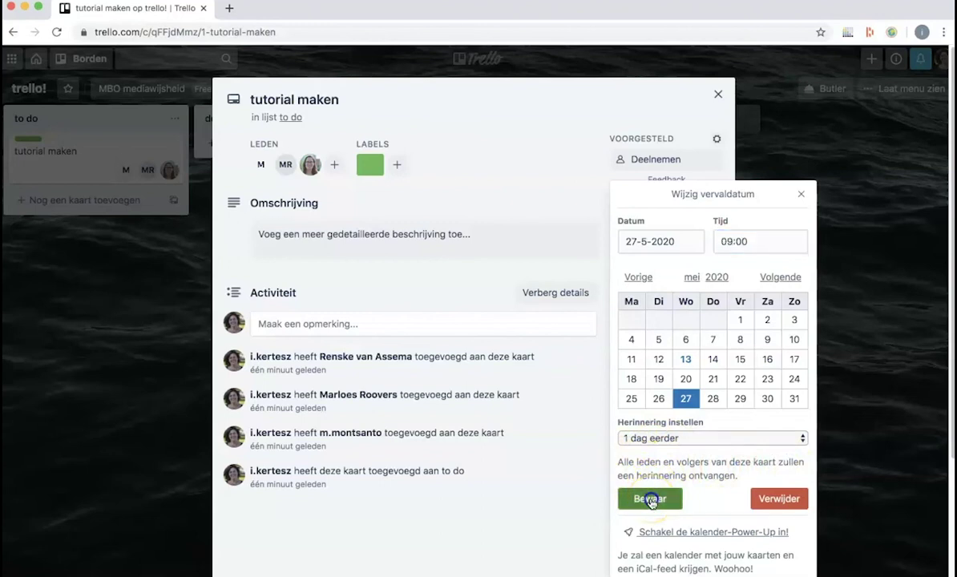
click(652, 500)
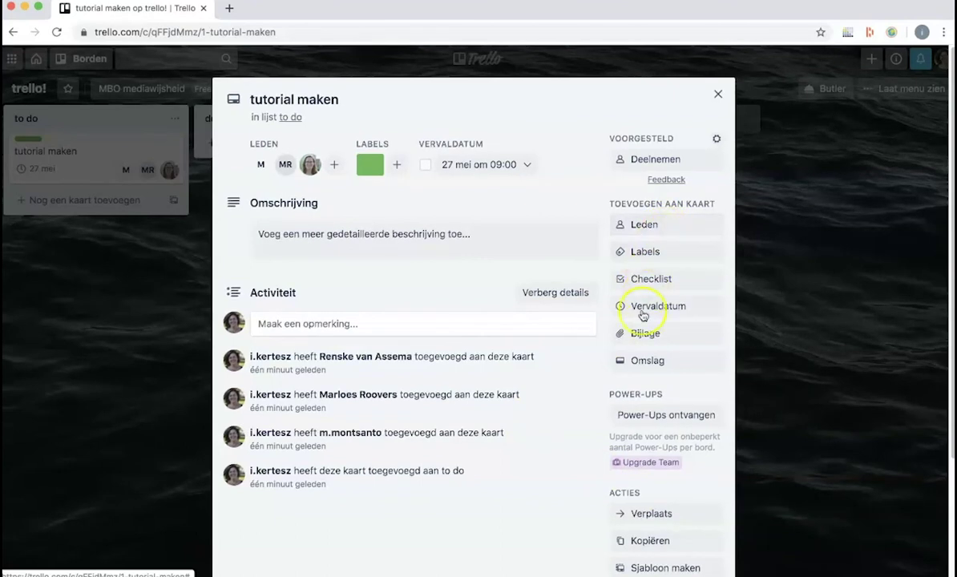
Close the "tutorial maken" card and move it from the "to do" list to the "doing" list
scroll(646, 342, down, 3)
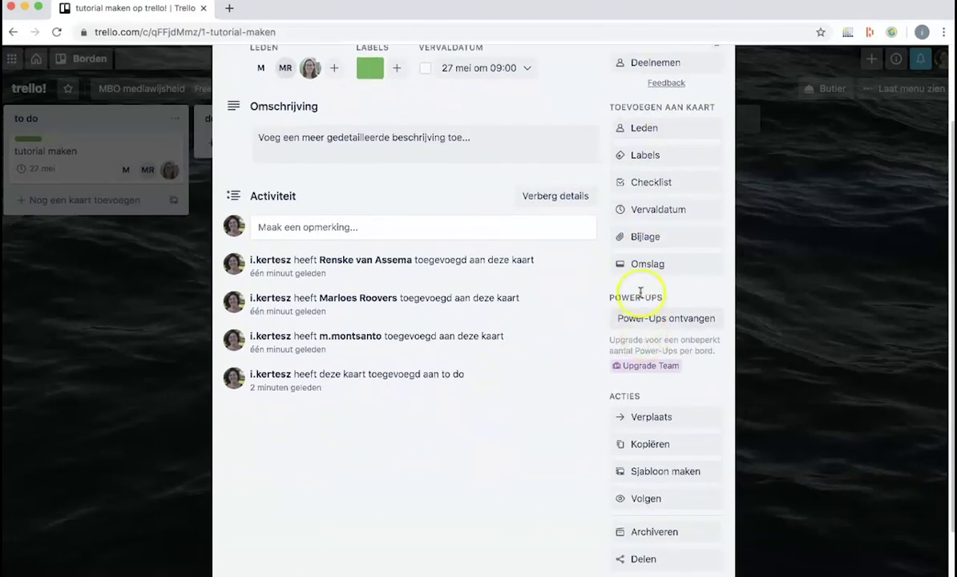
scroll(531, 314, up, 3)
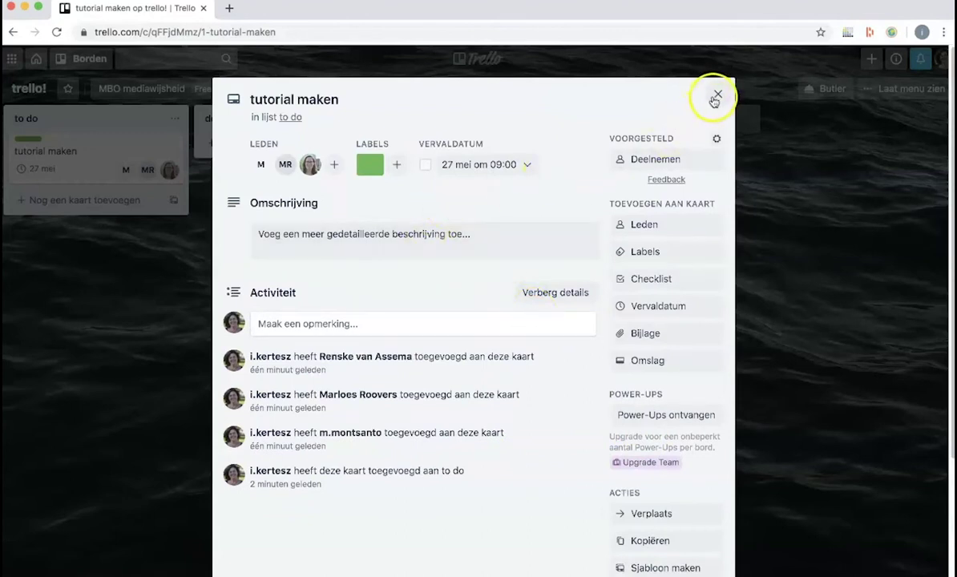
click(717, 96)
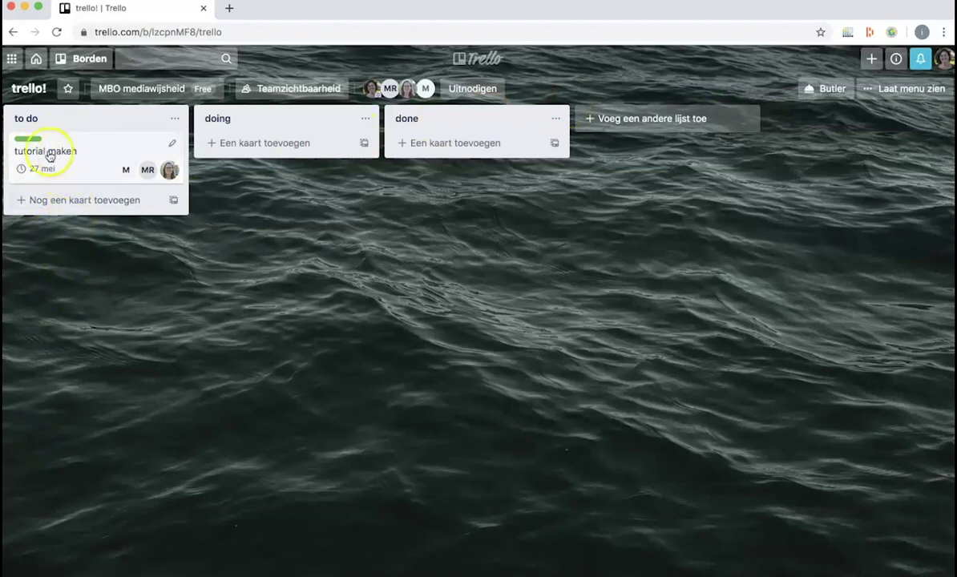
drag(45, 152, 235, 145)
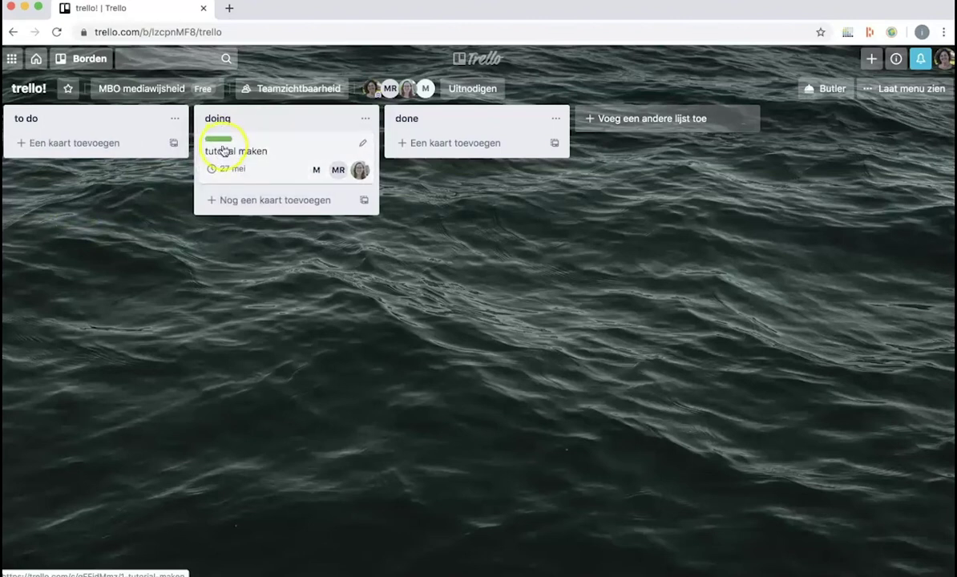
drag(221, 152, 258, 139)
Open the personal board "Edutools" from the boards overview and examine how its cards are spread over the lists
click(36, 60)
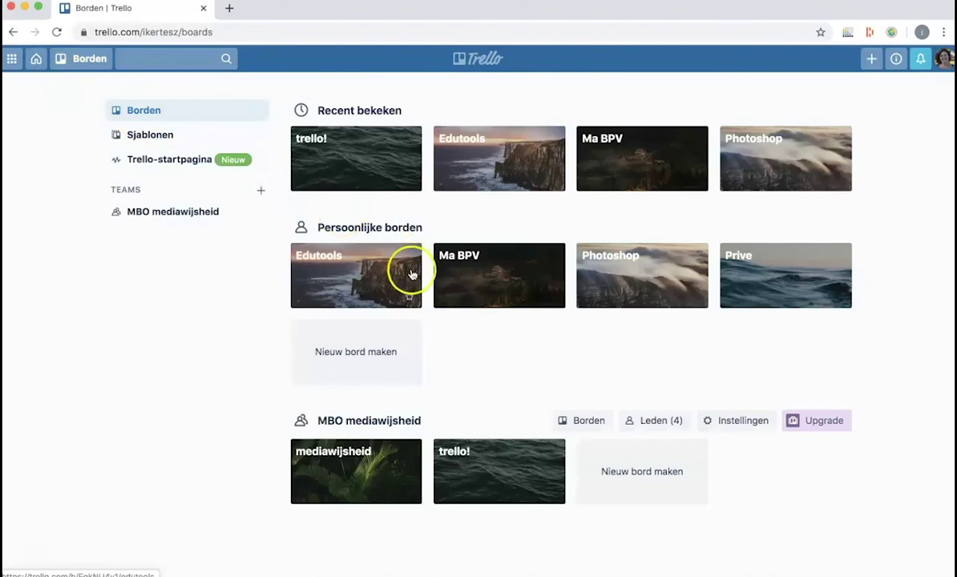
click(353, 273)
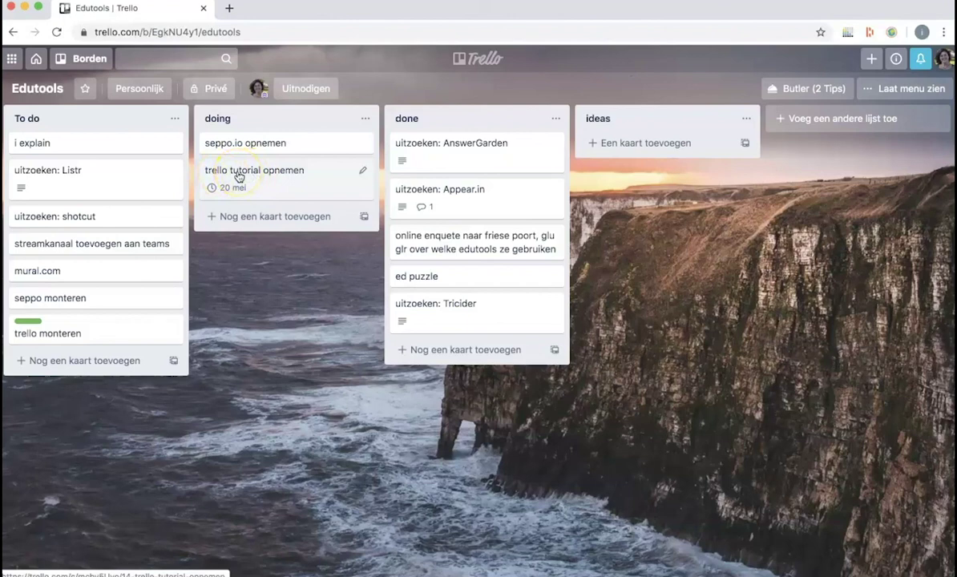
mouse_move(238, 175)
mouse_down()
mouse_move(429, 170)
mouse_move(434, 183)
mouse_move(264, 154)
mouse_move(242, 169)
mouse_up()
Return to the boards overview and open the "mediawijsheid" team board to examine its cards, labels, members and due dates
click(36, 60)
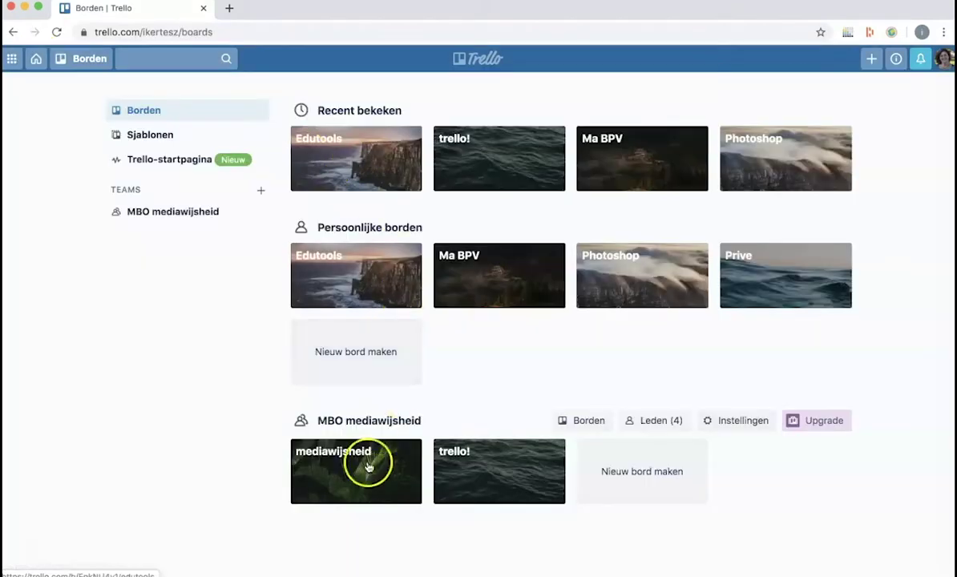
click(340, 475)
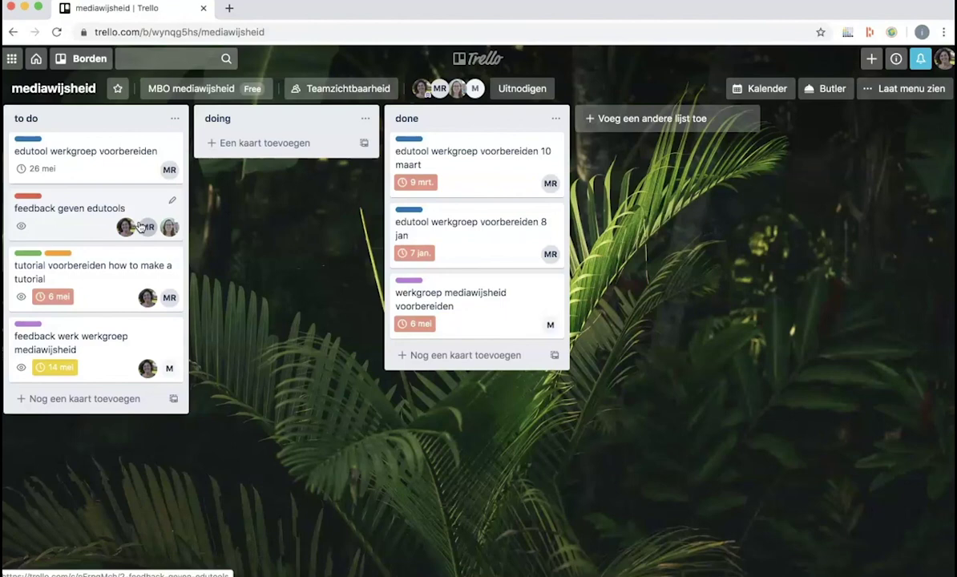
click(138, 220)
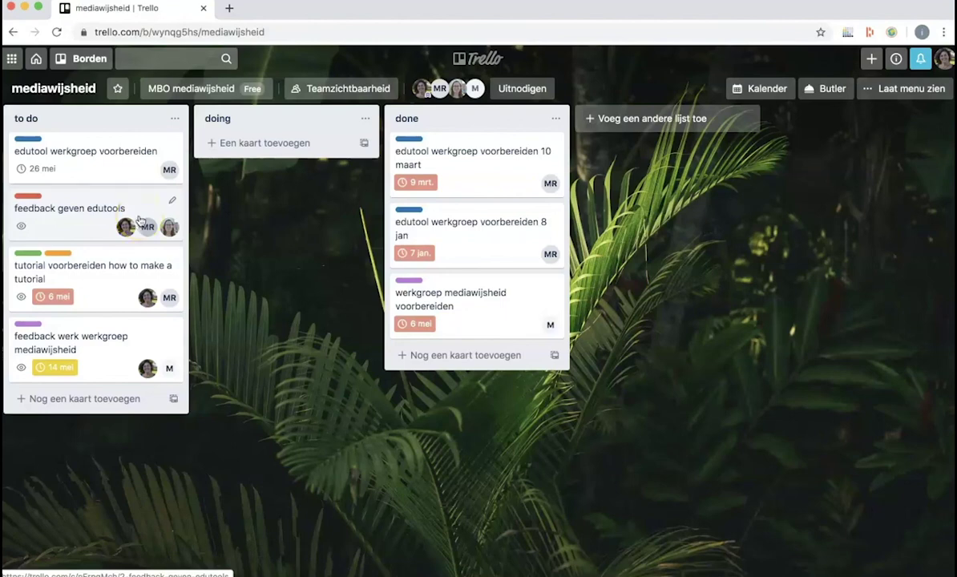